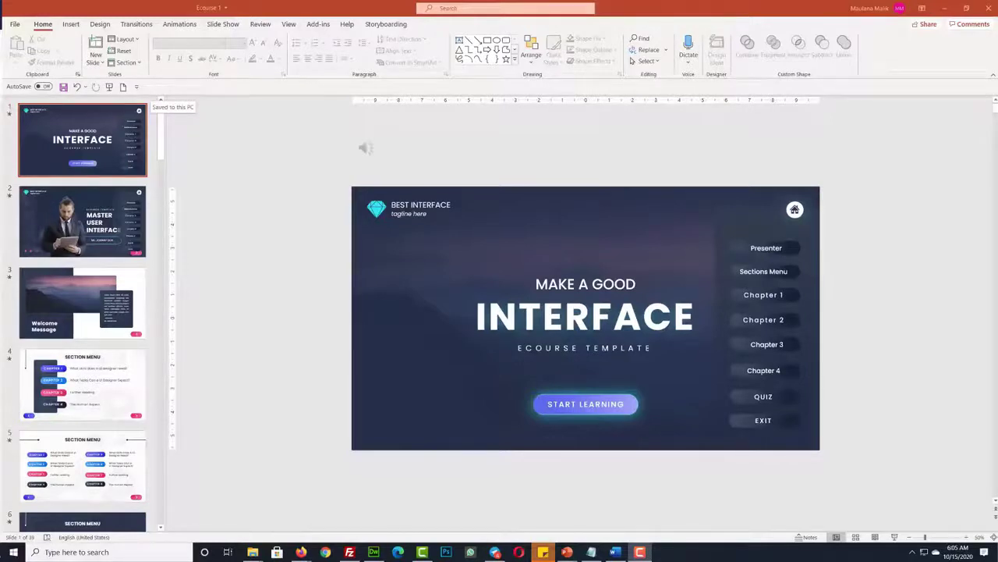
- Start the slide show with F5, pass the welcome and section menu slides, and jump to Chapter 2
key(F5)
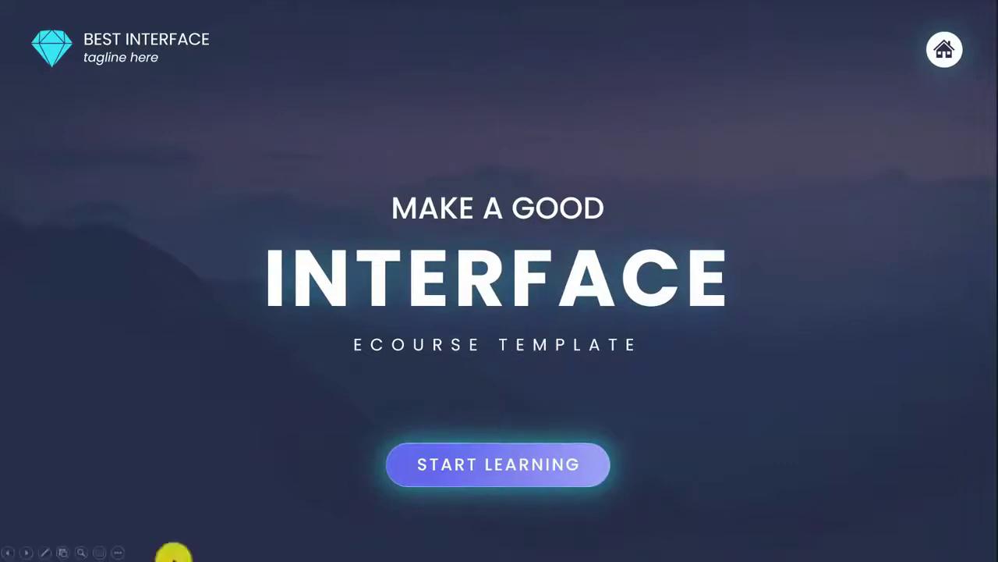
click(457, 472)
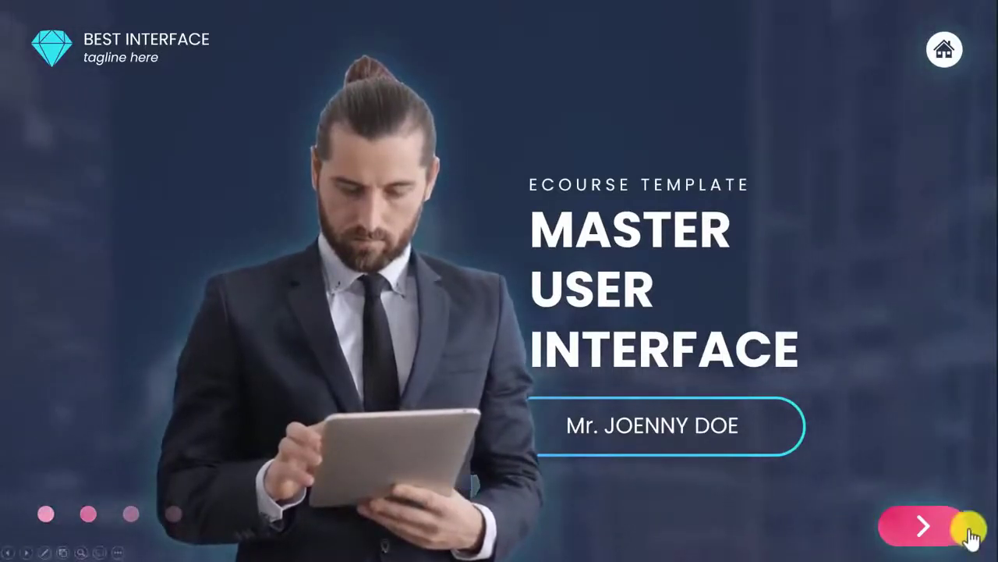
click(920, 528)
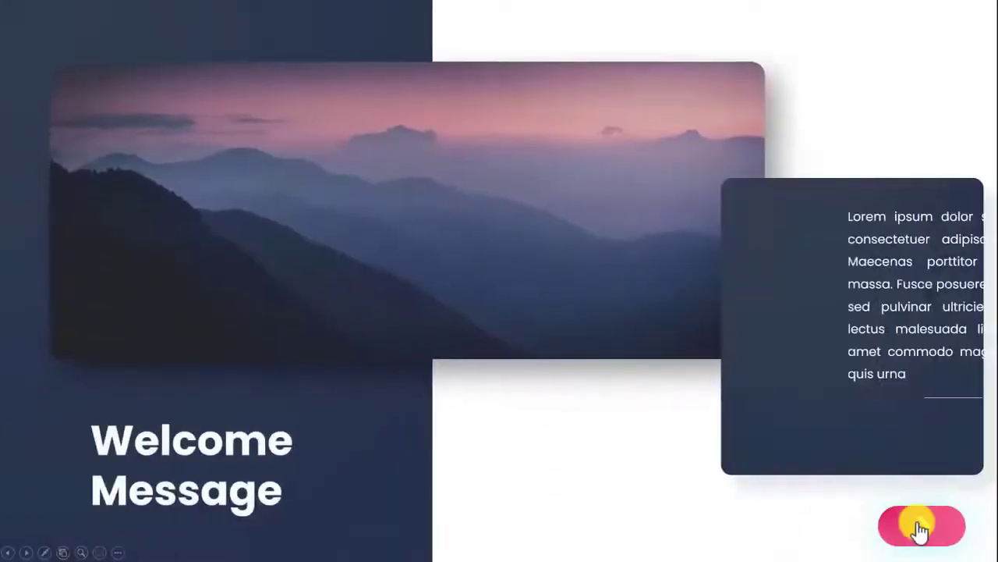
click(920, 530)
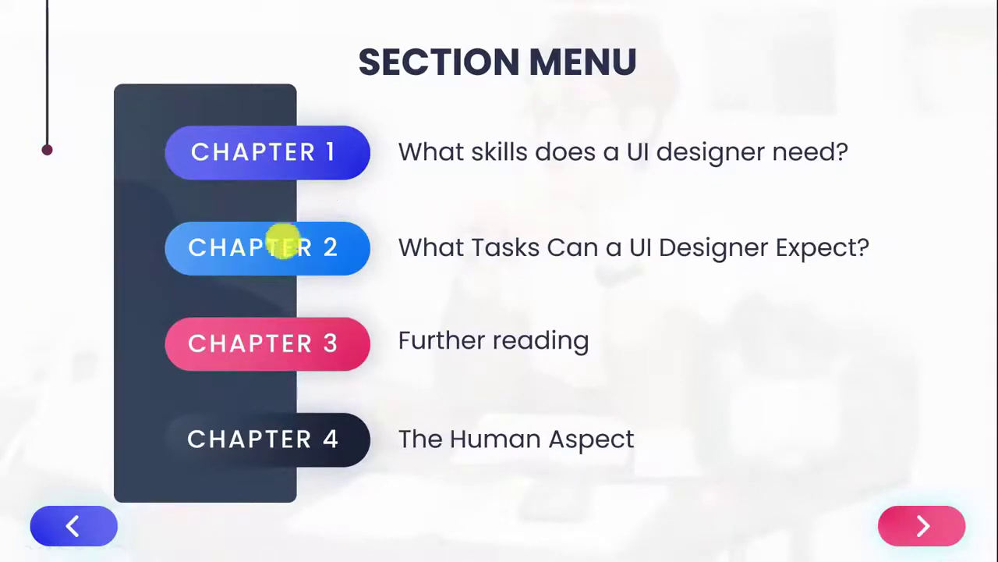
click(273, 253)
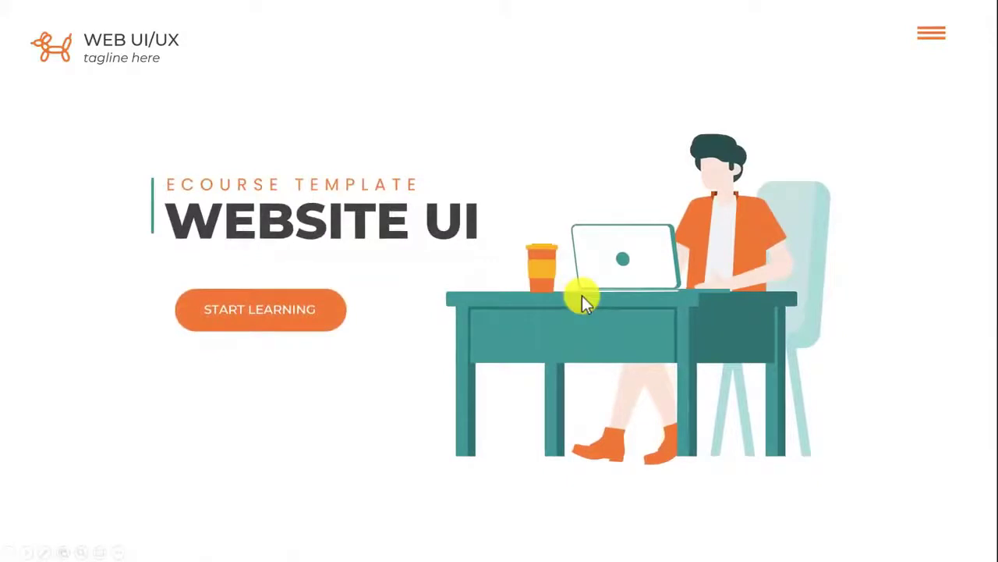
- Step through the Website UI course's welcome and menu slides to Chapter 2 Web Development, then Meet the Mentor
click(236, 314)
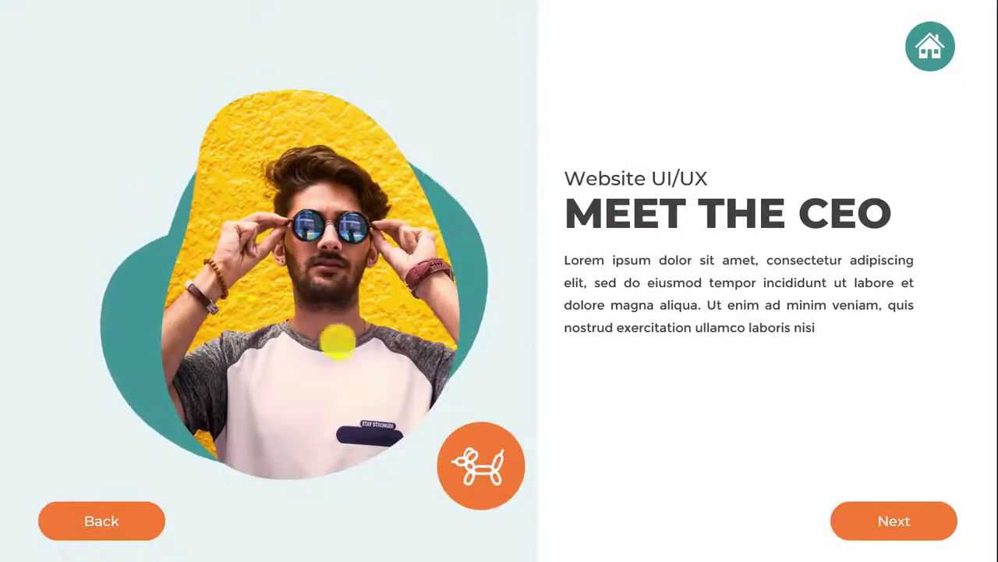
click(875, 525)
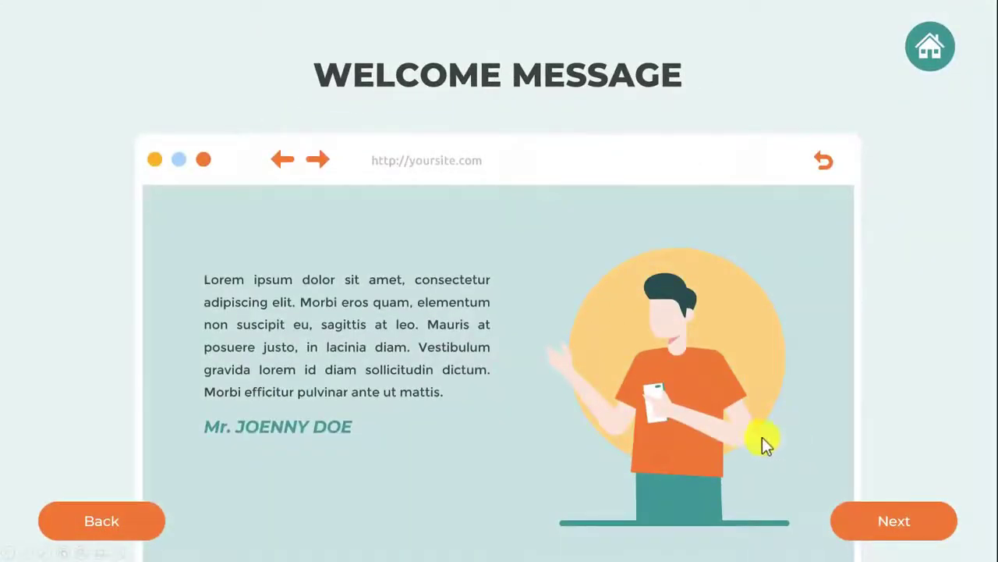
click(895, 531)
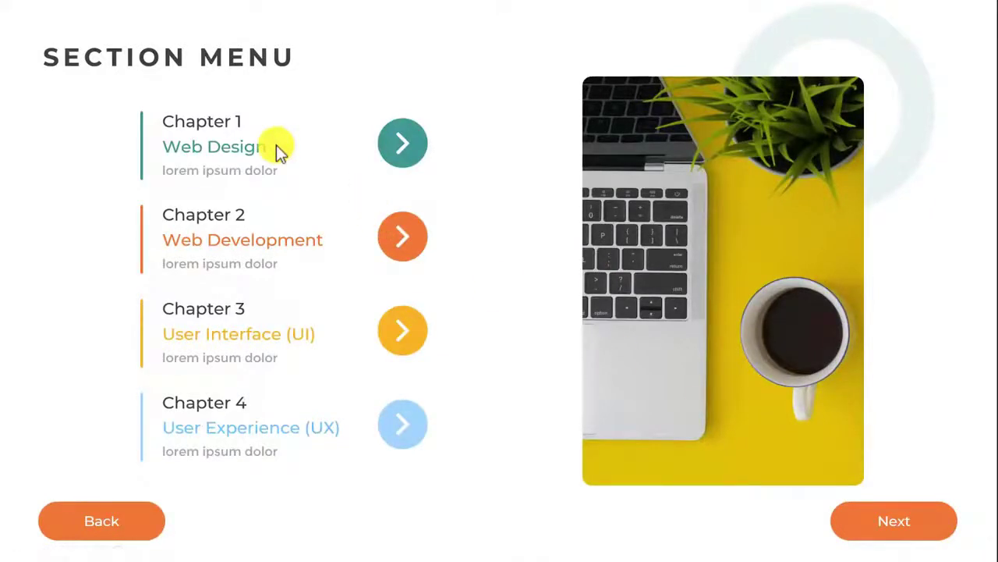
click(403, 239)
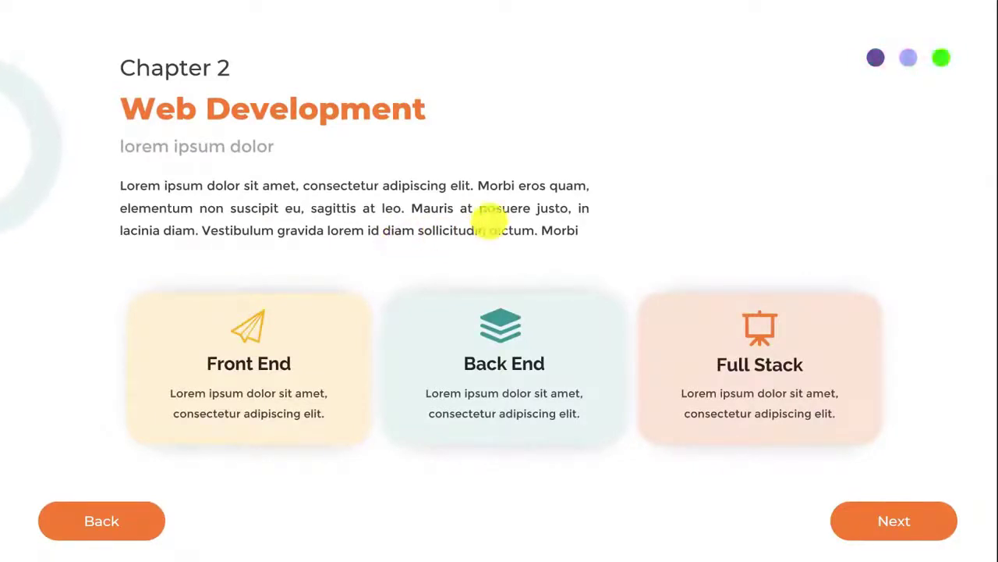
click(536, 226)
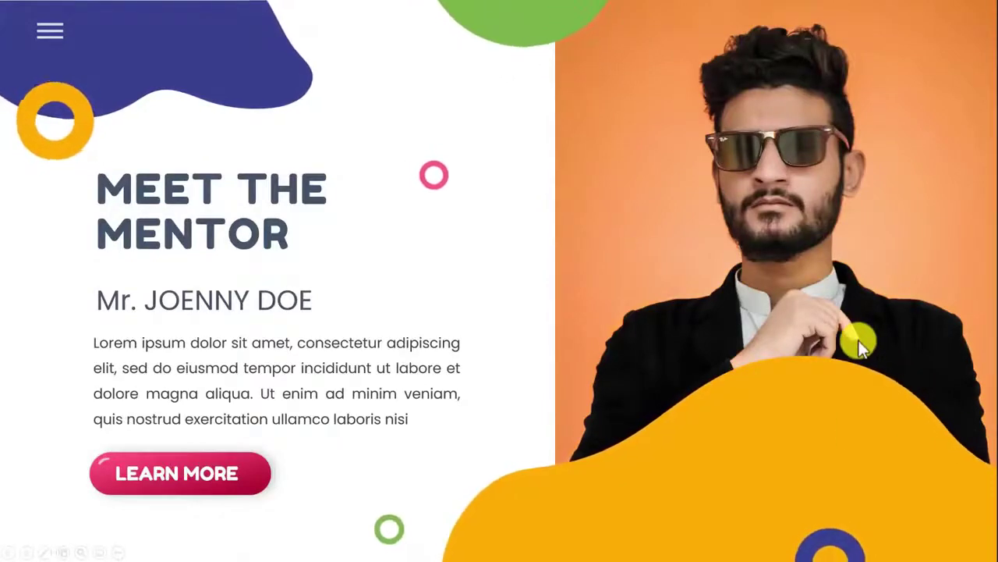
- Advance the parenting course past its Welcome Message and chapter menu slides into Chapter 1
click(191, 483)
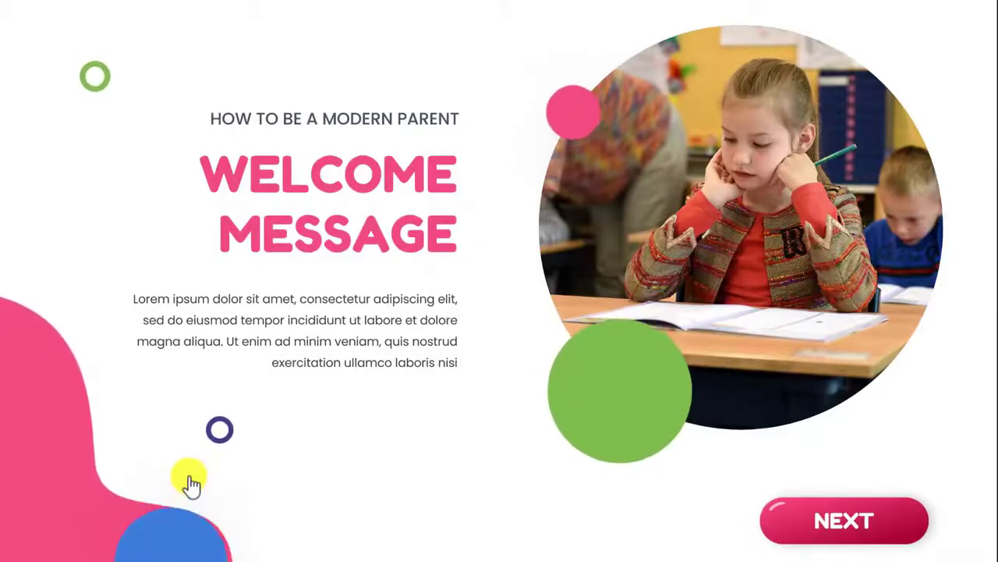
click(844, 523)
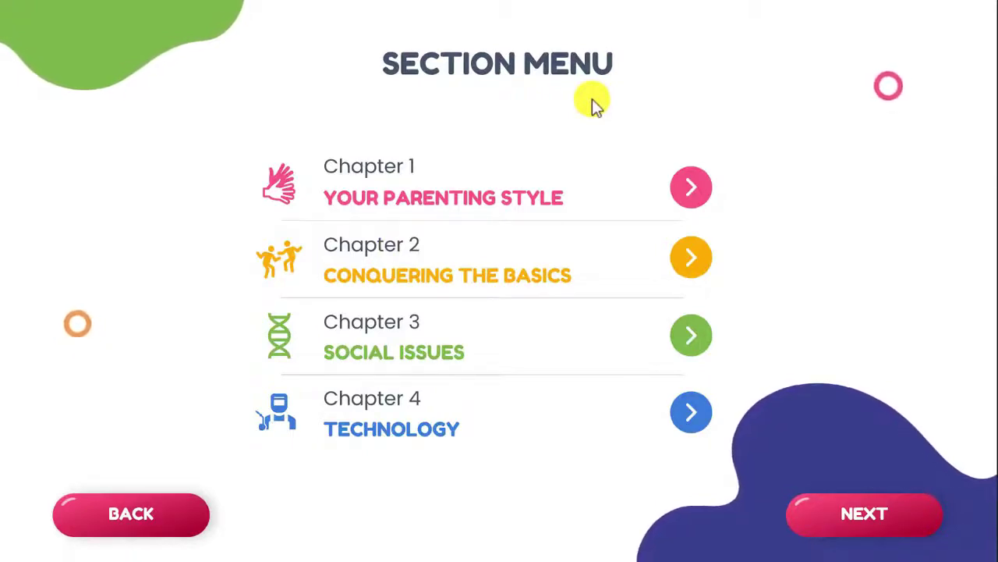
click(691, 191)
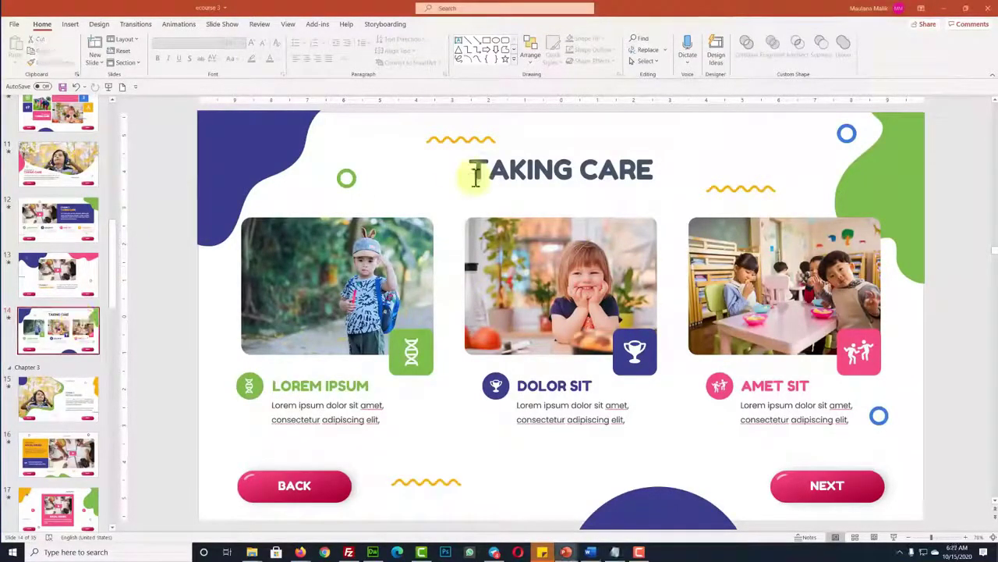
- Replace slide 14's TAKING CARE title with MONTESORI and delete the left photo
drag(482, 168, 596, 147)
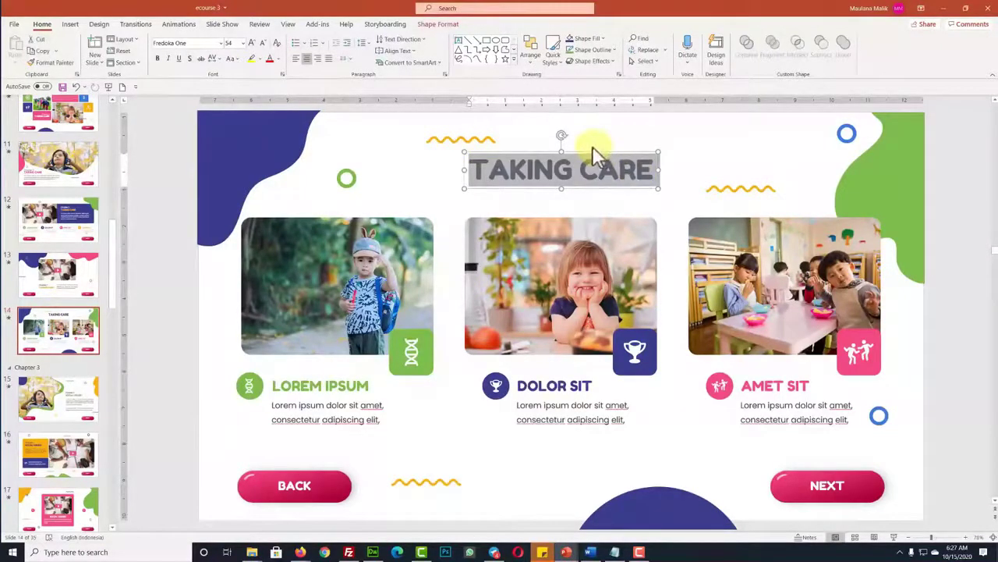
text(MONTESORI)
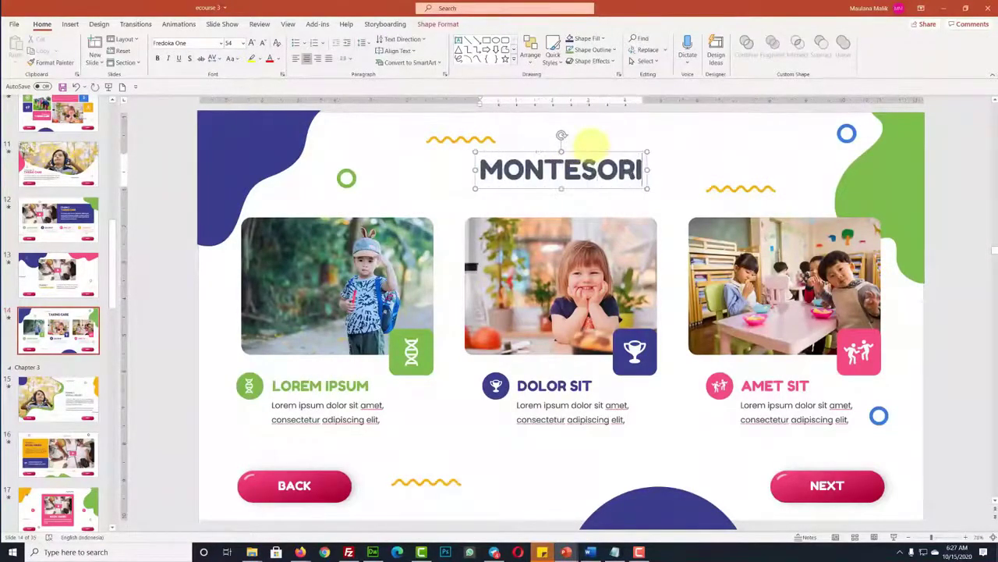
click(332, 263)
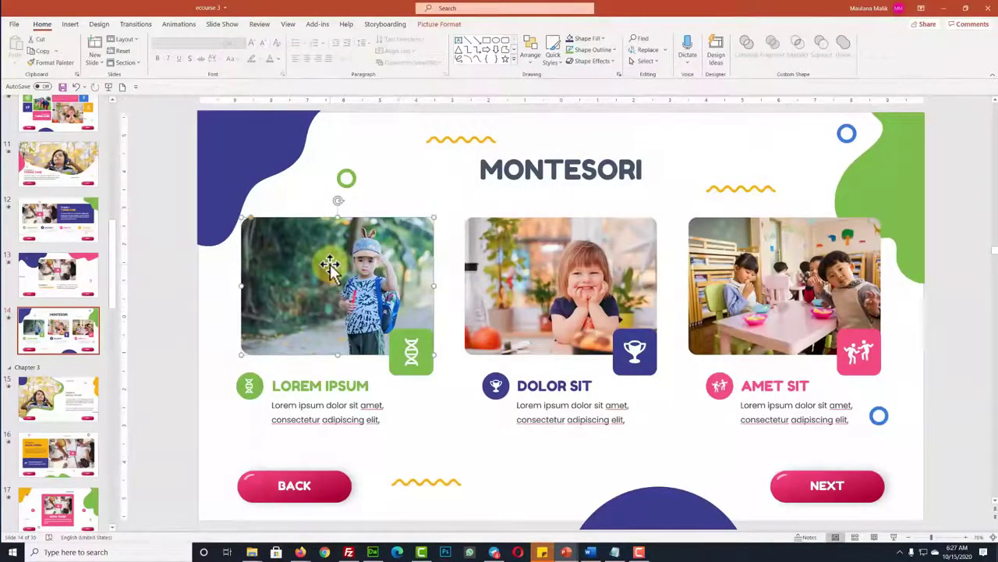
key(Delete)
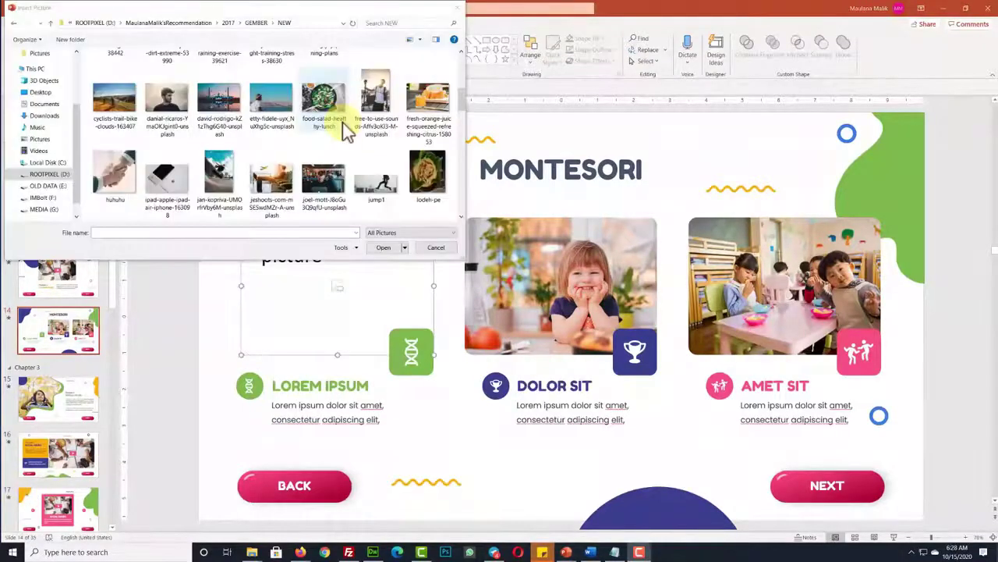
- Insert the camera-tripod photo into the empty slot and move the DNA icon group above it in the Selection Pane
double_click(376, 97)
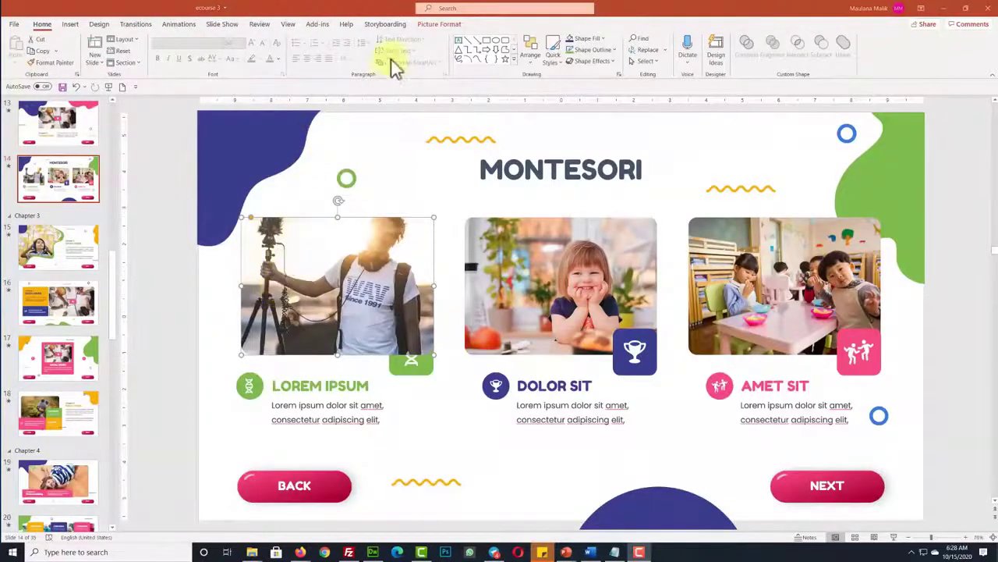
click(447, 26)
click(838, 48)
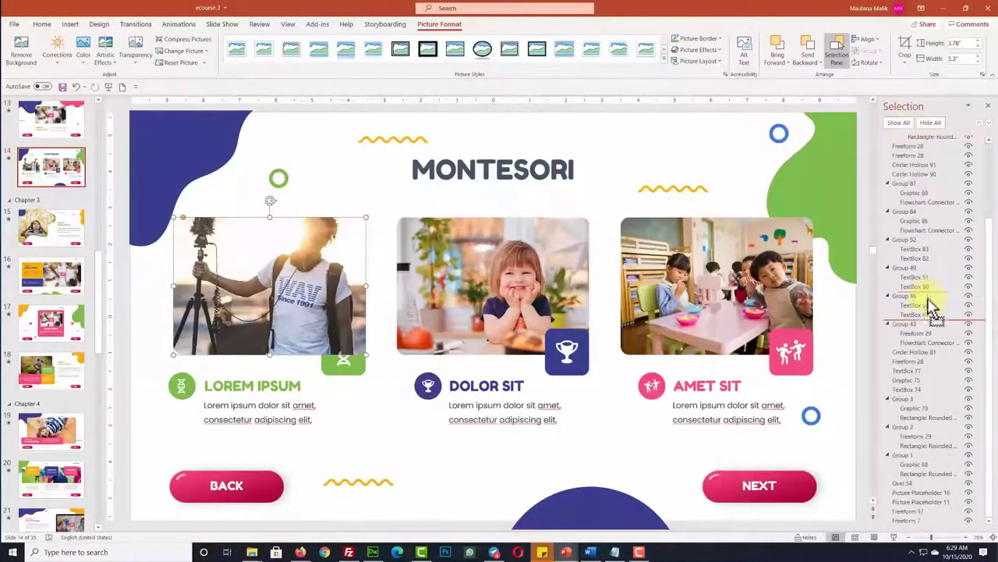
drag(930, 240, 909, 488)
- Toggle selection of the new photo to confirm the green DNA icon now sits on top
click(359, 437)
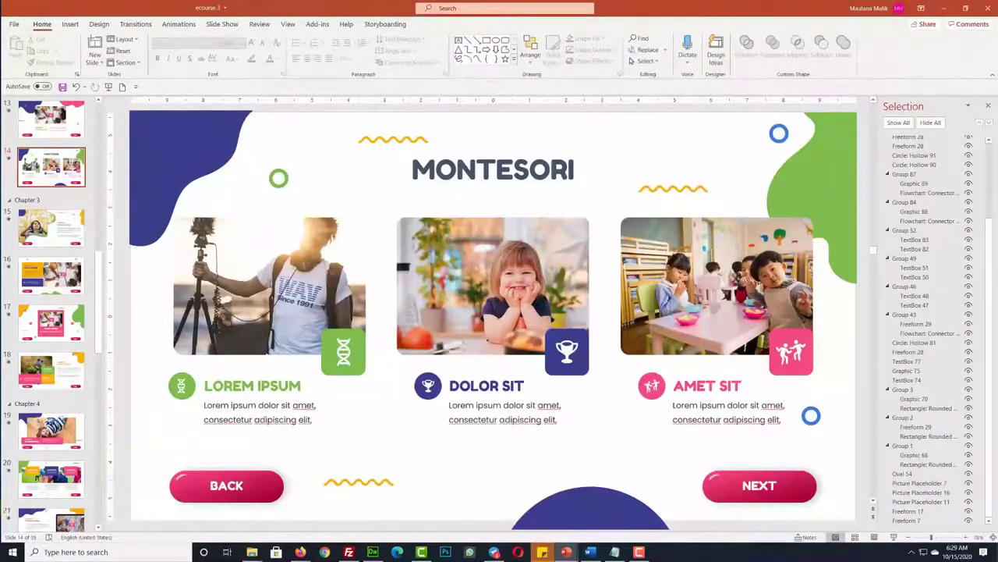
click(359, 437)
click(358, 437)
click(359, 437)
click(358, 436)
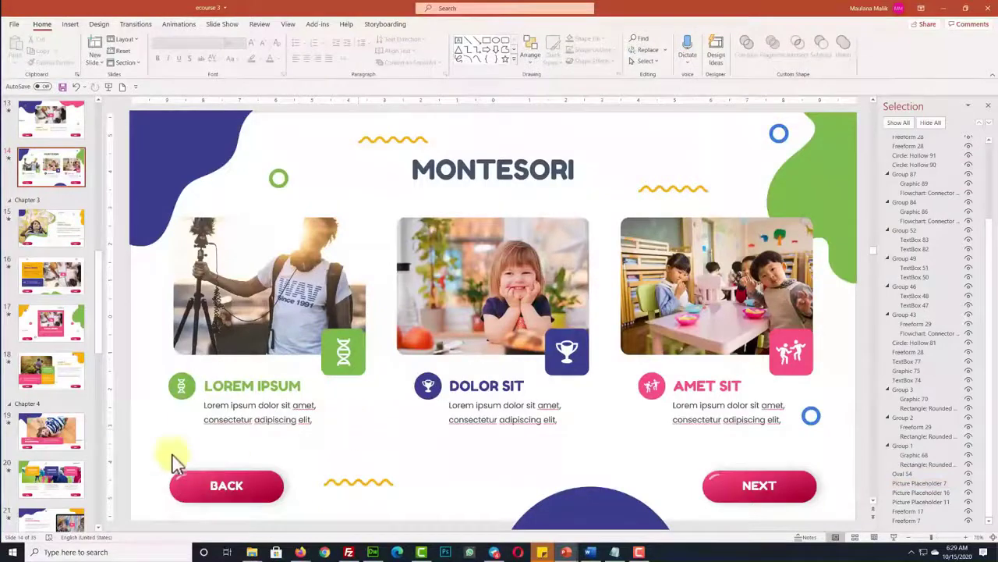
click(358, 437)
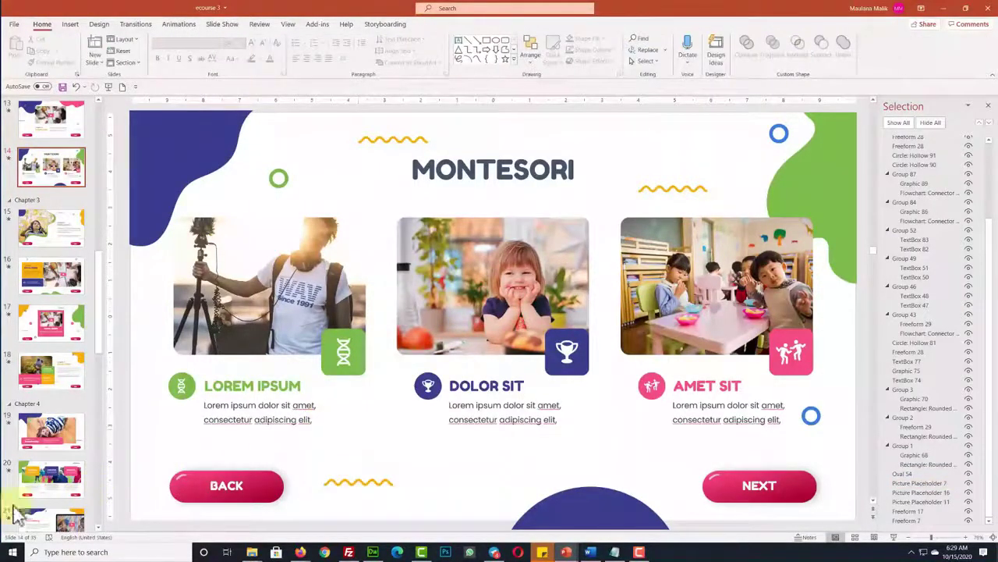
click(357, 435)
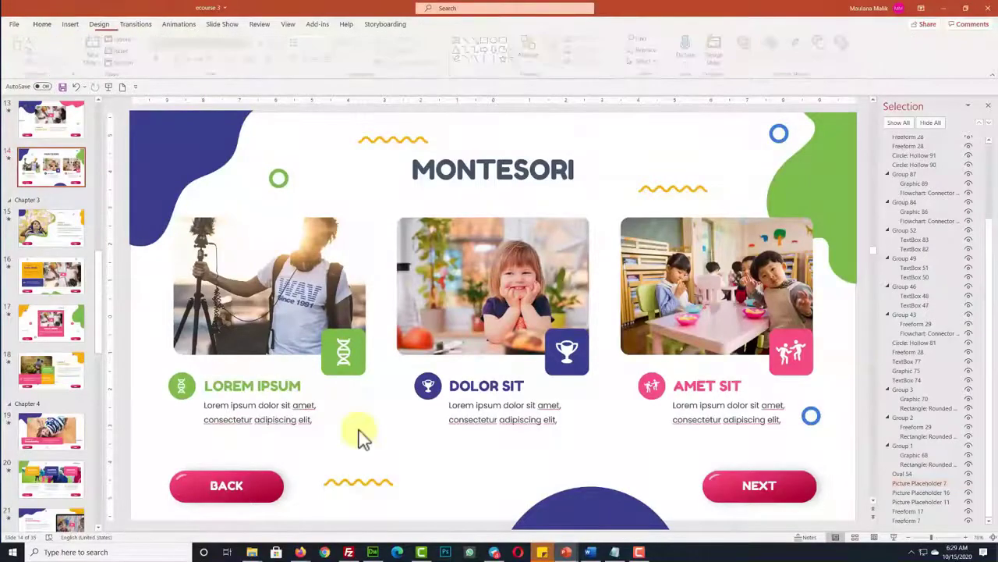